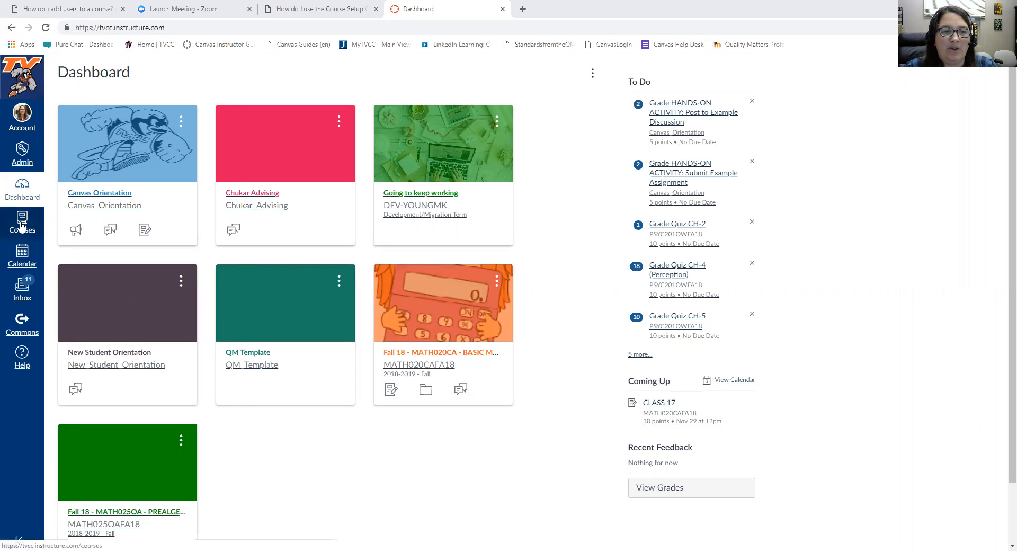
# - Open the content export page in the settings of the Canvas Orientation course
pyautogui.click(21, 225)
pyautogui.click(80, 298)
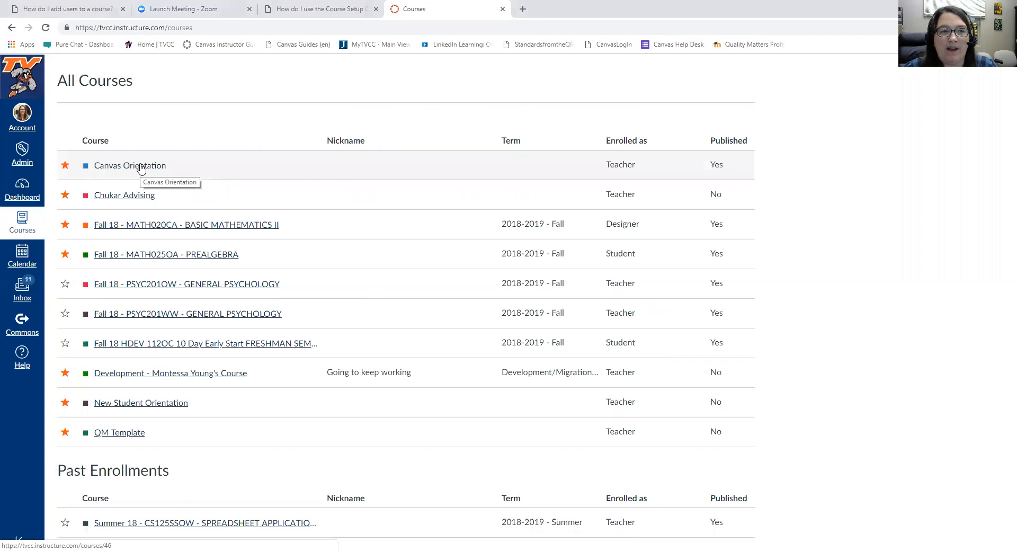
pyautogui.click(141, 167)
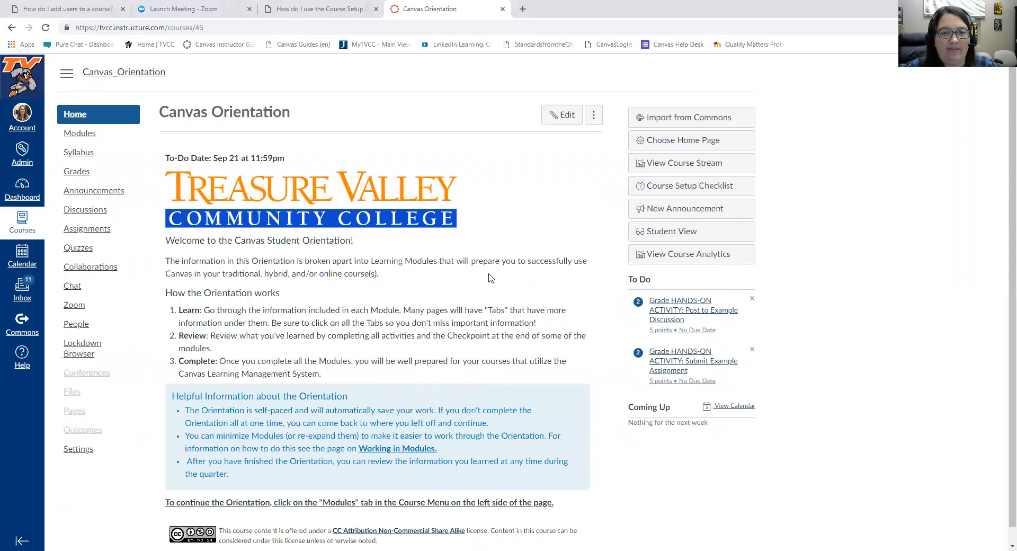
pyautogui.click(81, 454)
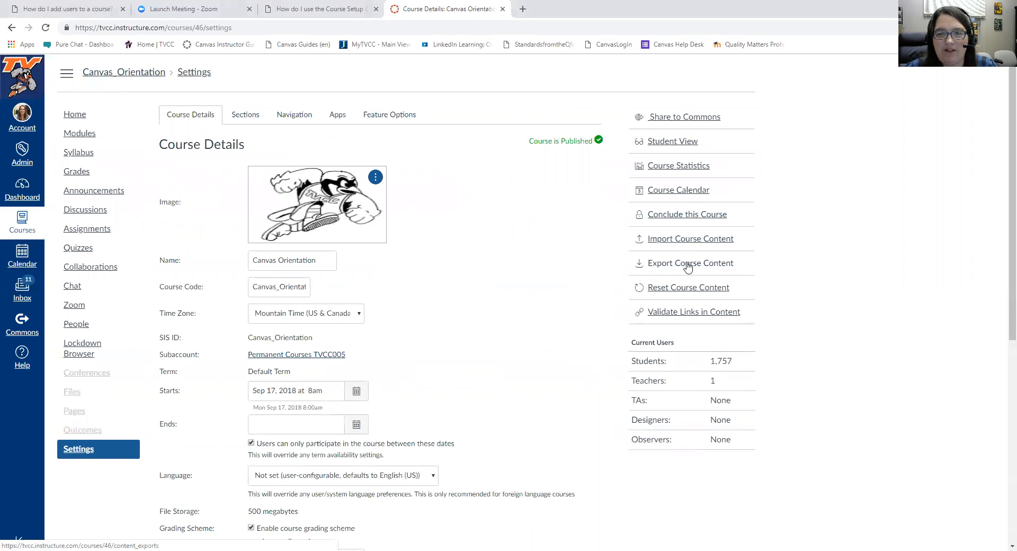
pyautogui.click(699, 268)
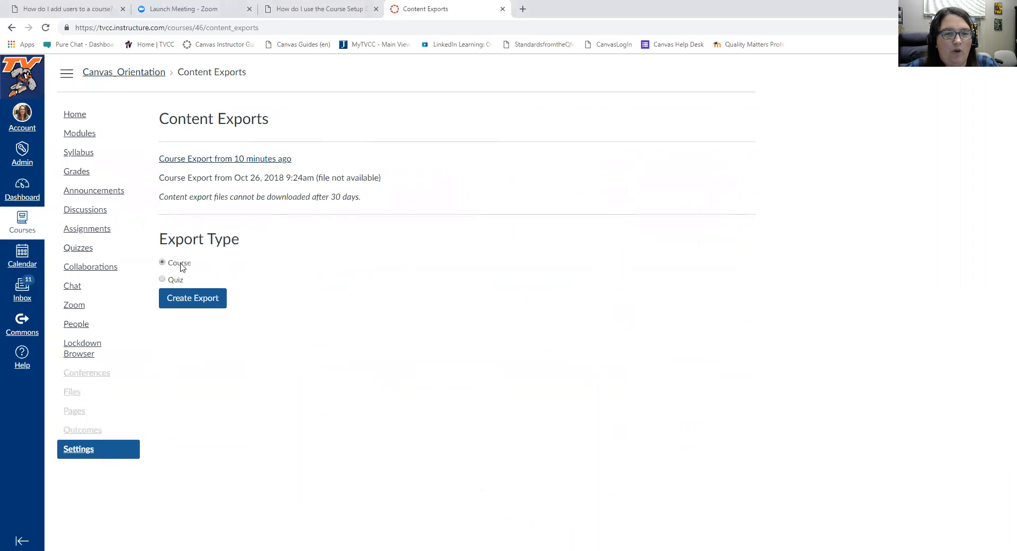
# - Create a content export of the Canvas Orientation course with the export type Course
pyautogui.click(162, 280)
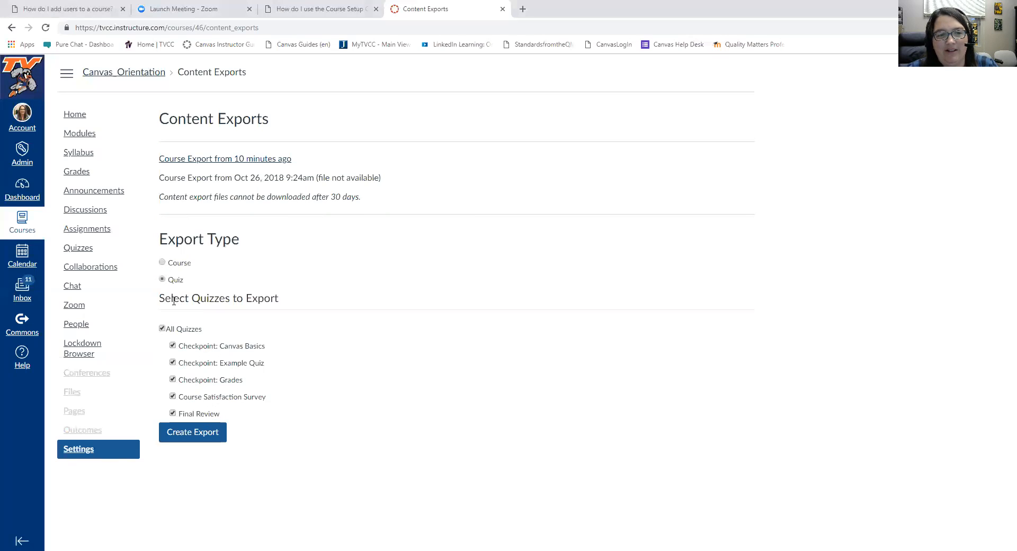
pyautogui.click(162, 263)
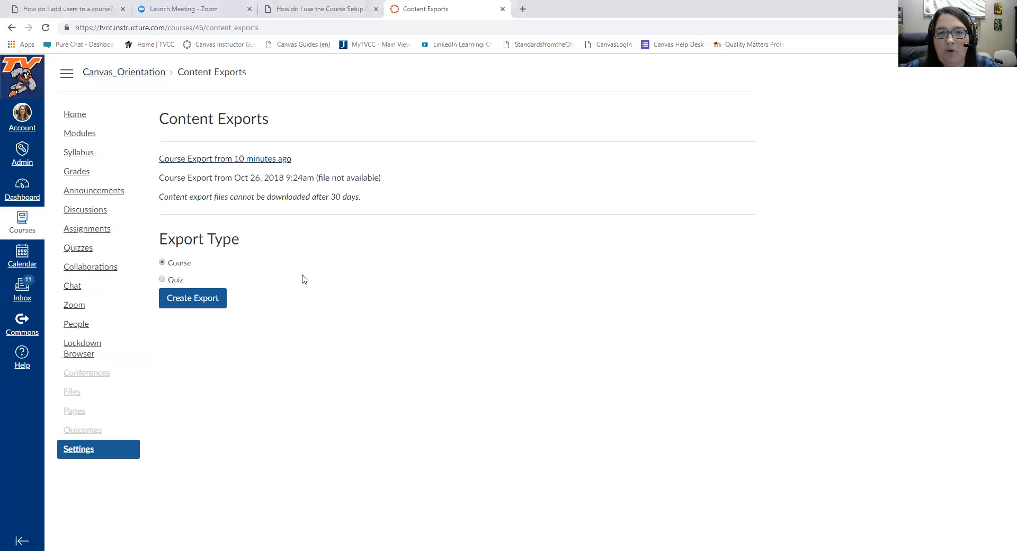
pyautogui.click(201, 303)
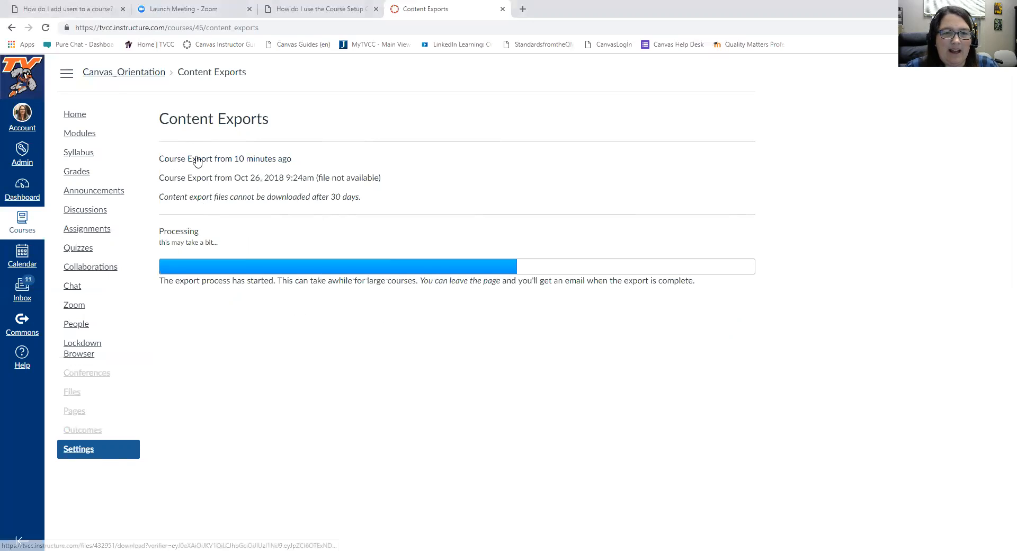
# - Download the new course export to the Desktop as canvas-orientation-export in IMSCC format
pyautogui.click(252, 162)
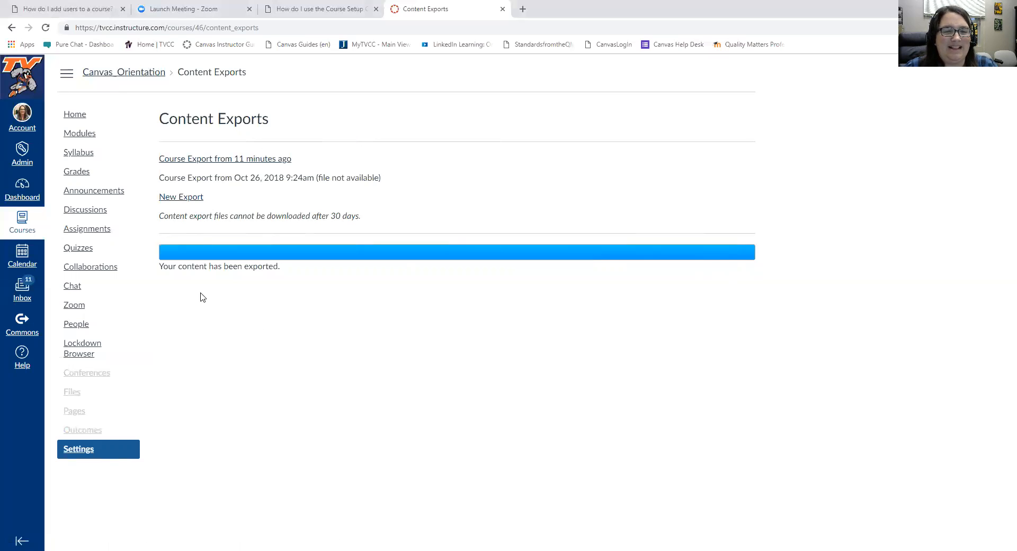
pyautogui.click(180, 198)
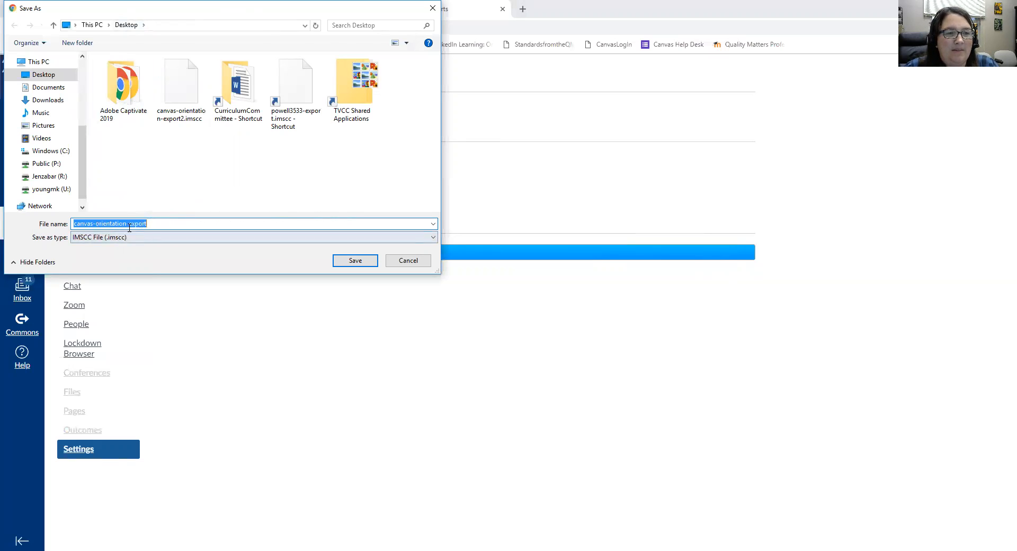
pyautogui.click(354, 262)
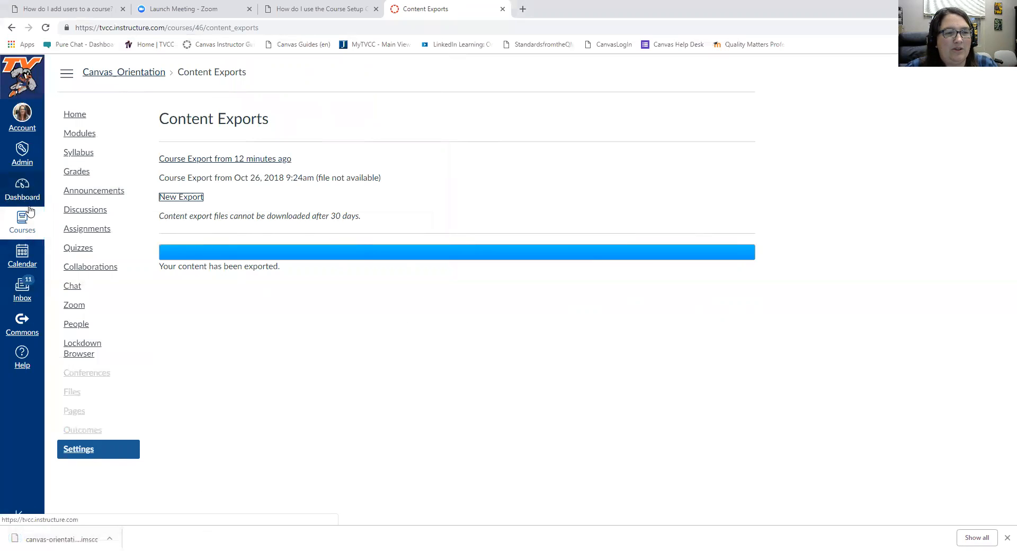
# - Open the course content import page in the settings of the New Student Orientation course
pyautogui.click(23, 222)
pyautogui.click(80, 297)
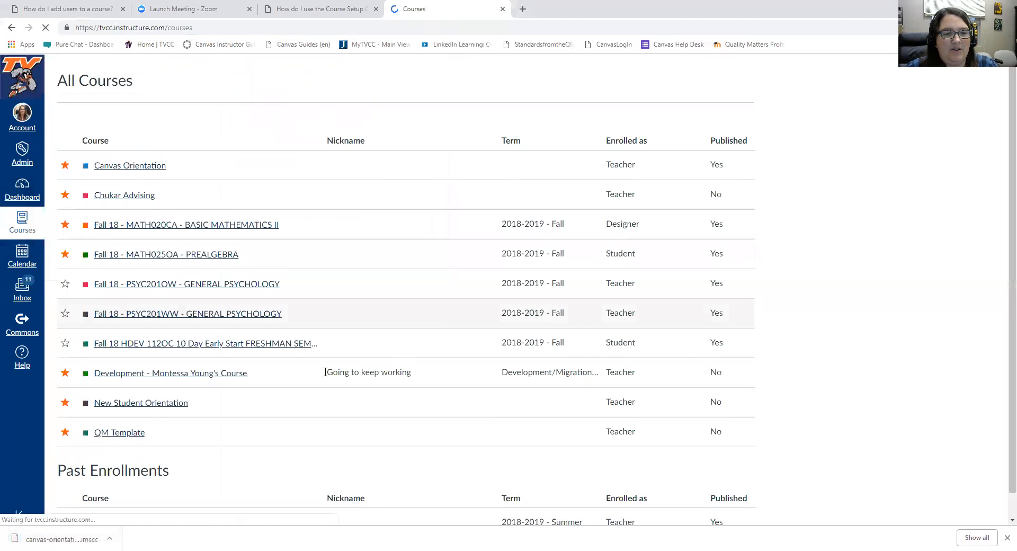
pyautogui.click(160, 406)
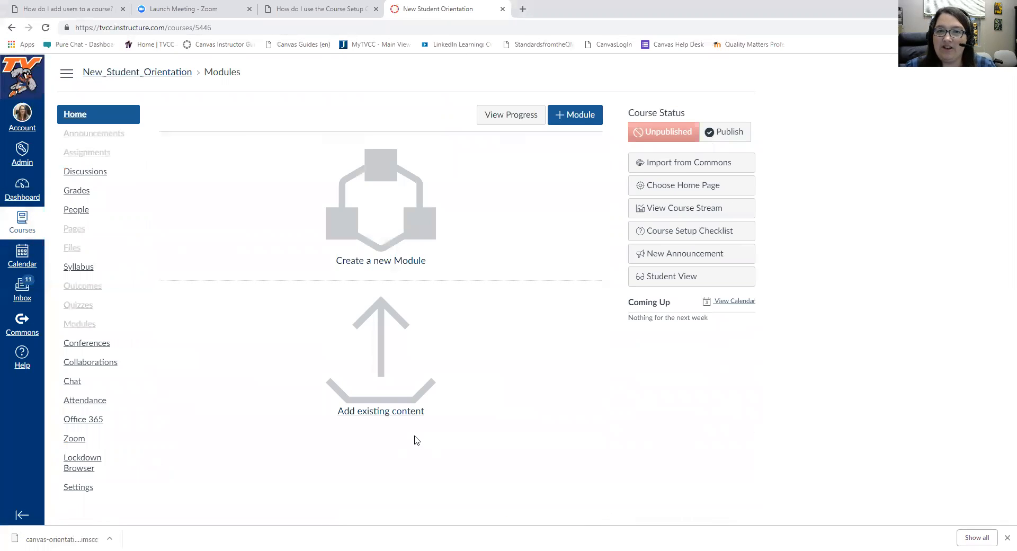
pyautogui.click(75, 494)
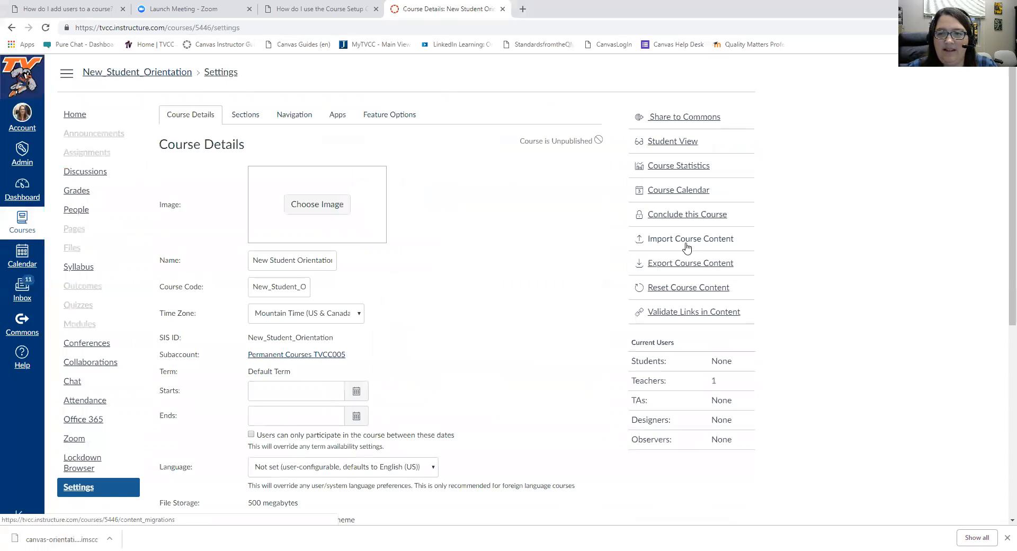
pyautogui.click(678, 240)
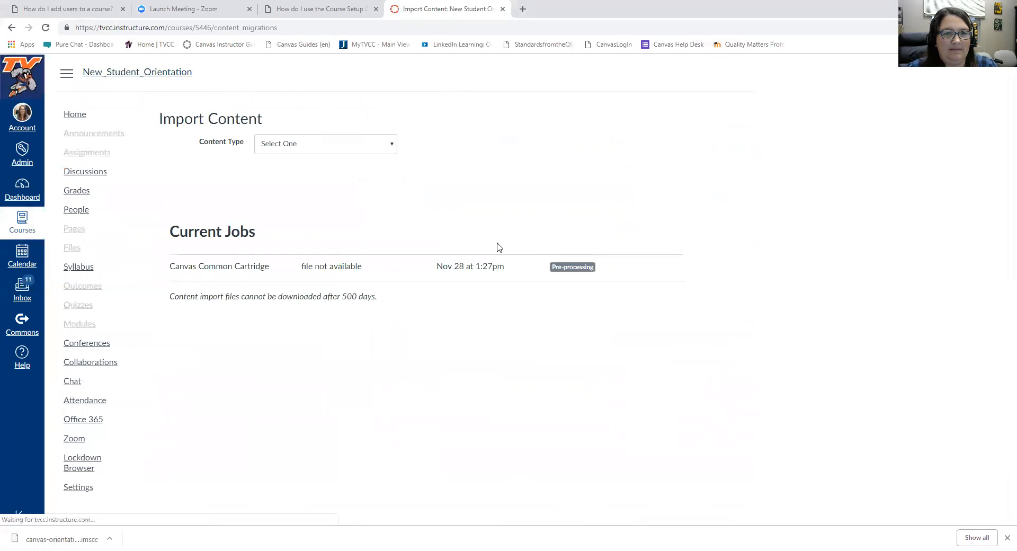
# - Set the import content type to Canvas Course Export Package and choose canvas-orientation-export.imscc from the Desktop as source
pyautogui.click(392, 149)
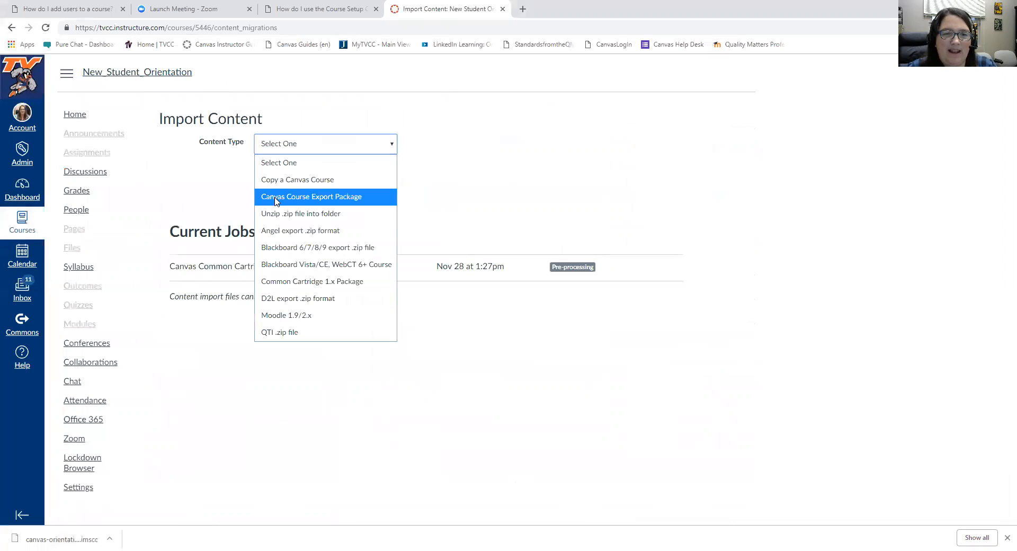
pyautogui.click(350, 201)
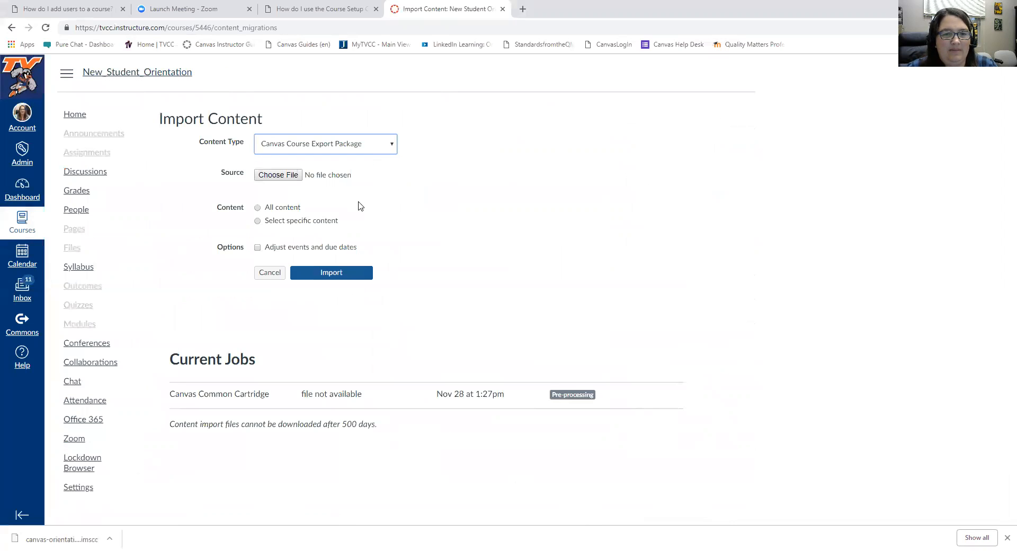
pyautogui.click(290, 176)
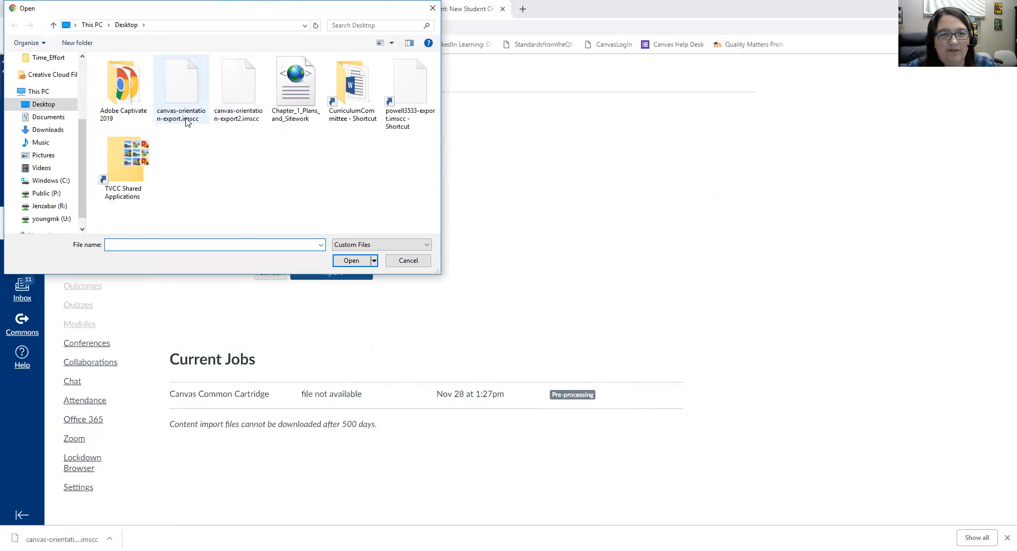
pyautogui.click(189, 86)
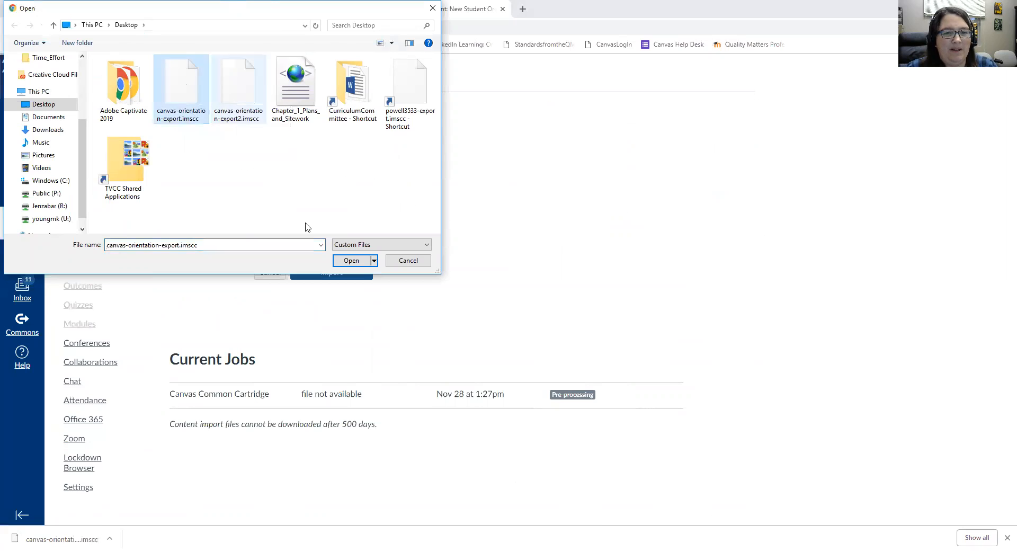
pyautogui.click(350, 261)
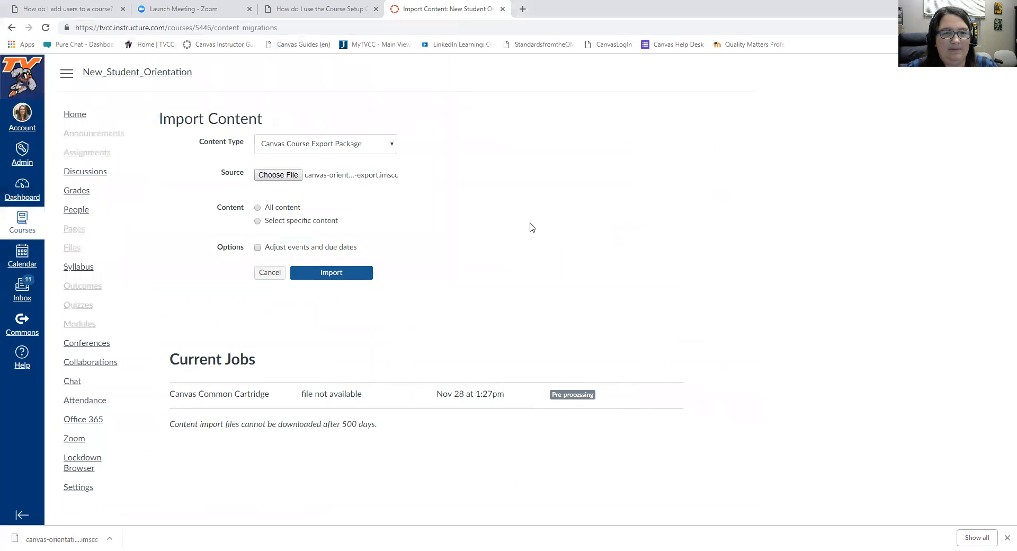
# - Choose to select specific content and adjust events and due dates by shifting the dates
pyautogui.click(257, 221)
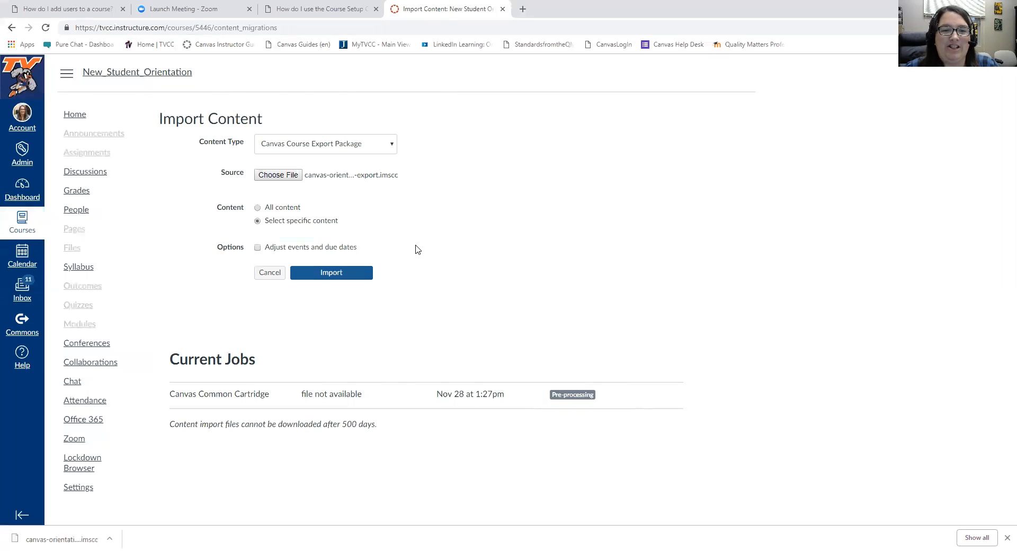
pyautogui.click(258, 248)
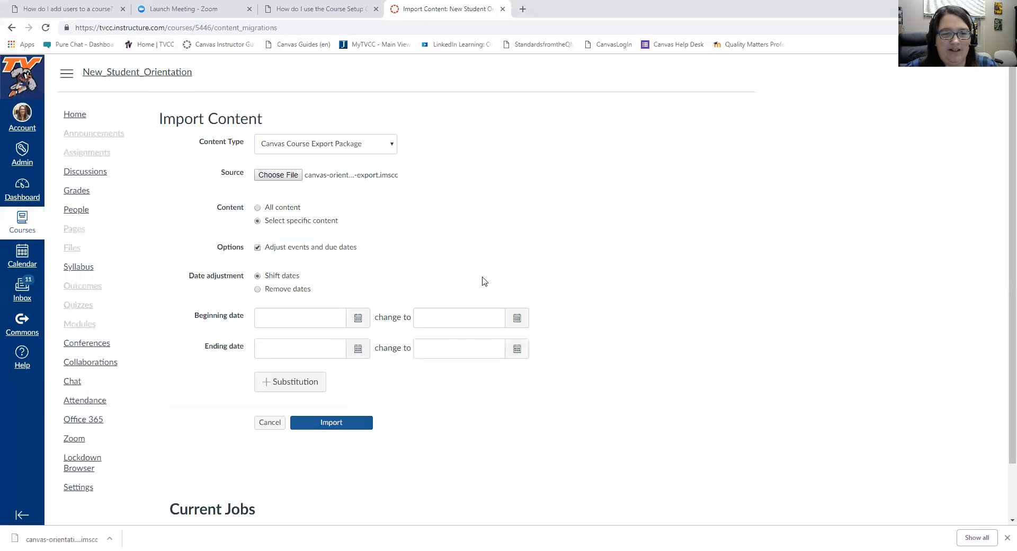
pyautogui.click(259, 289)
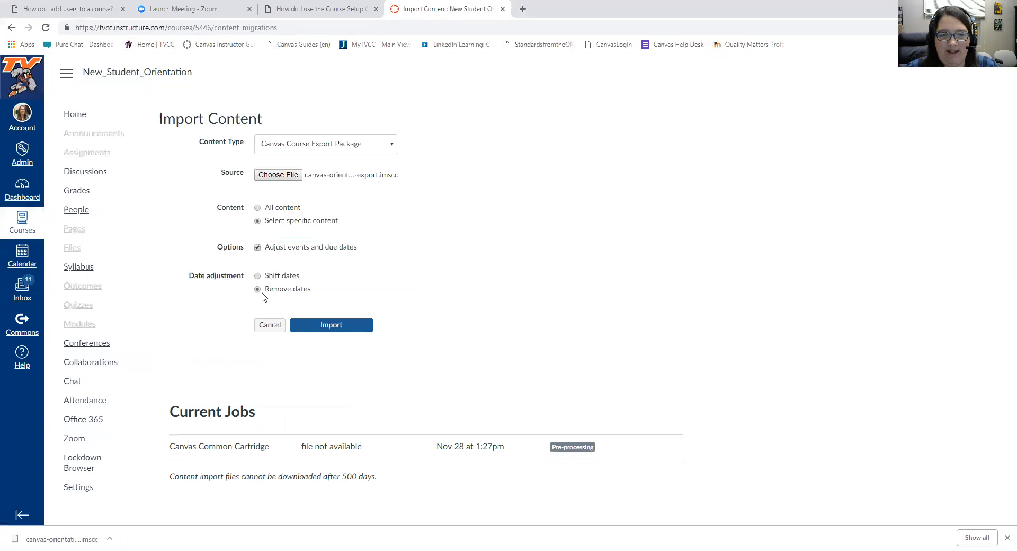
pyautogui.click(258, 276)
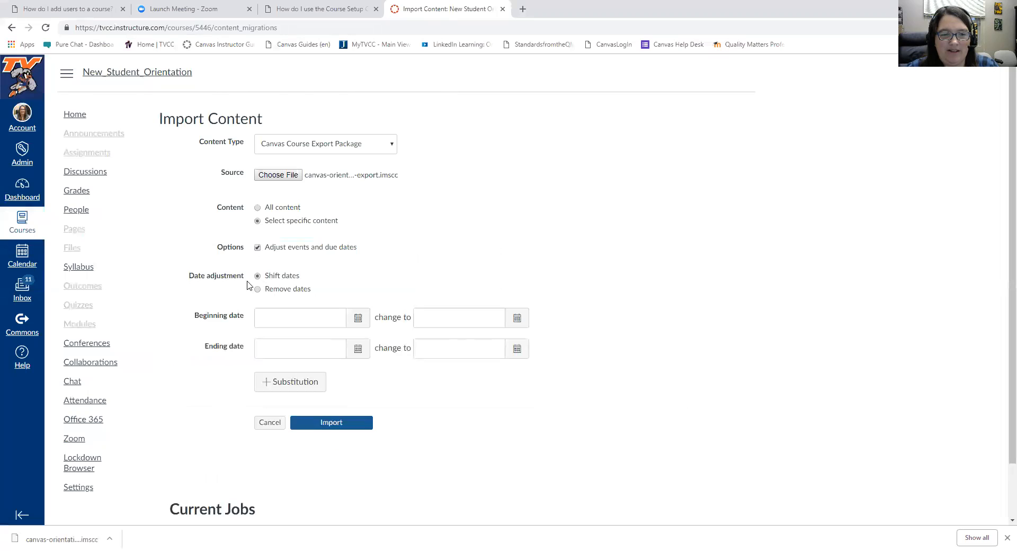
# - Set the original beginning date for the date shift to Sep 24, 2018
pyautogui.click(288, 320)
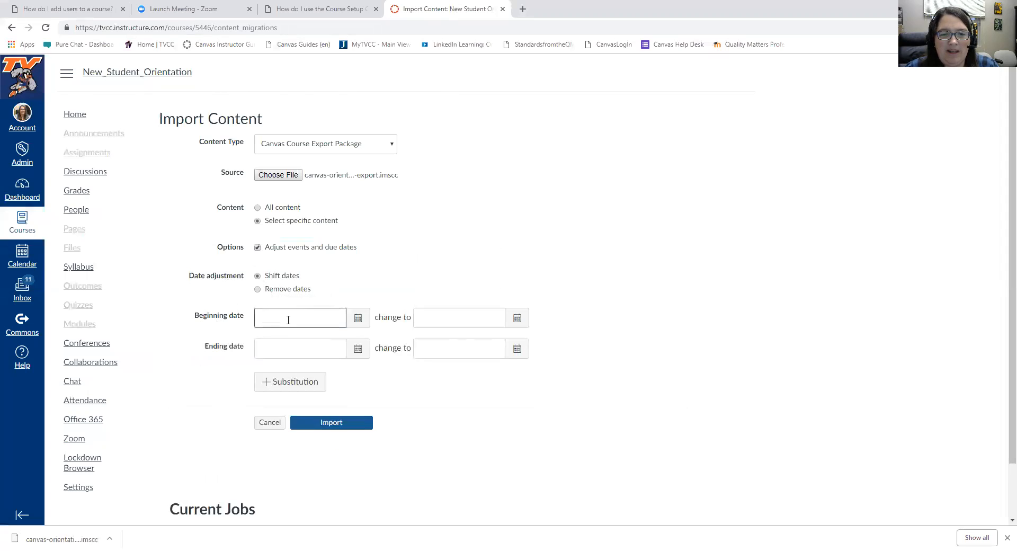
pyautogui.click(358, 318)
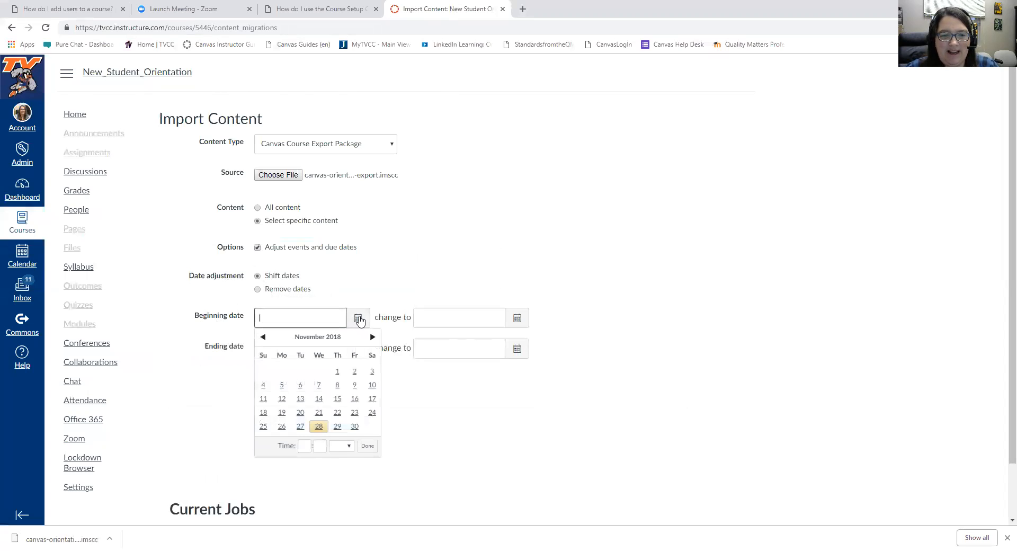
pyautogui.click(372, 337)
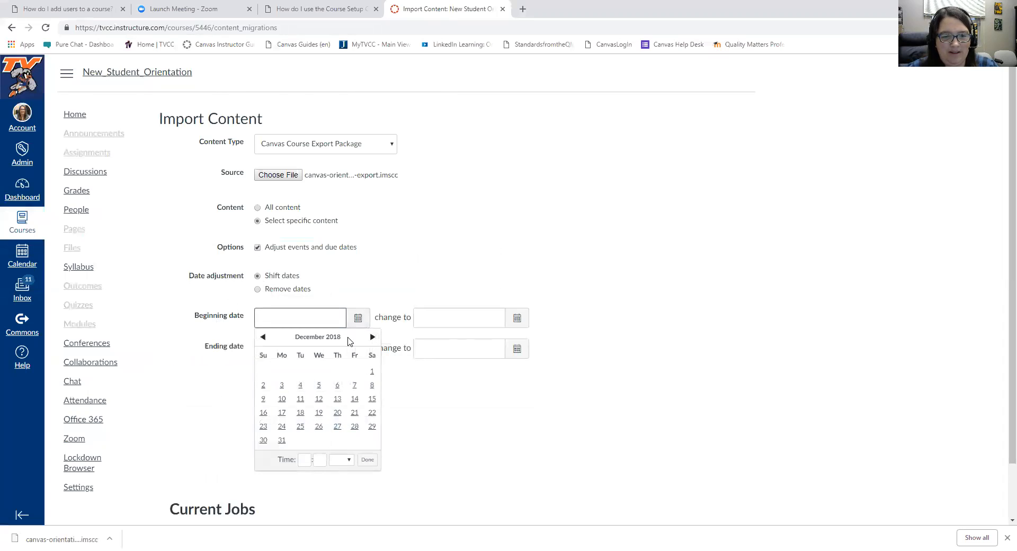
pyautogui.click(282, 400)
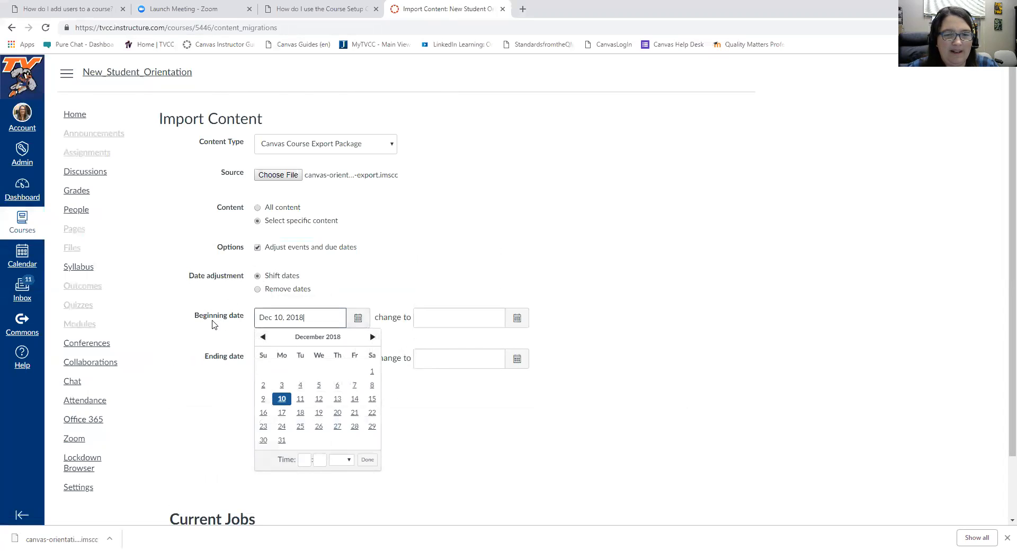
pyautogui.click(263, 337)
pyautogui.click(264, 338)
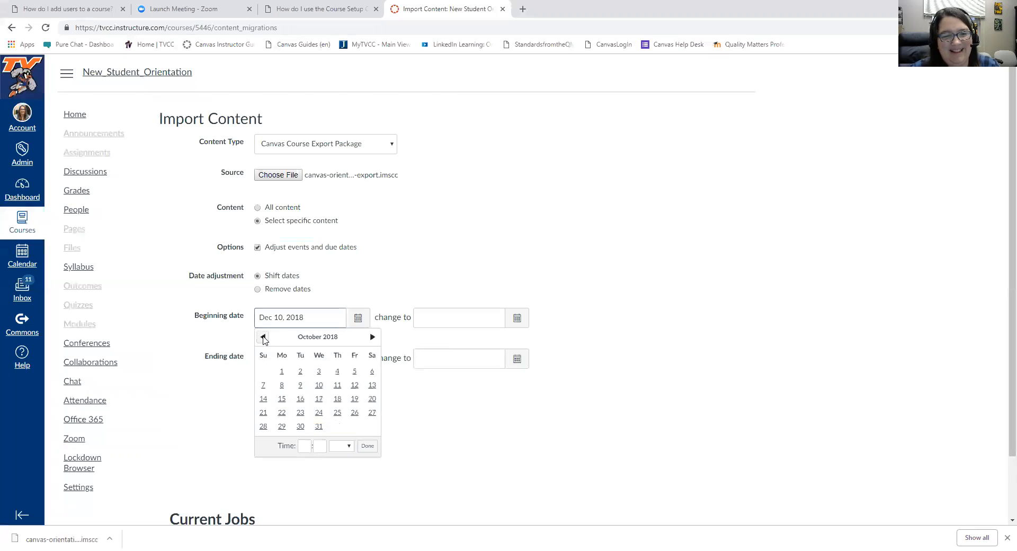
pyautogui.click(263, 337)
pyautogui.click(283, 427)
# - Set the new beginning date to Dec 10, 2018 and the original ending date to Dec 7, 2018
pyautogui.click(517, 318)
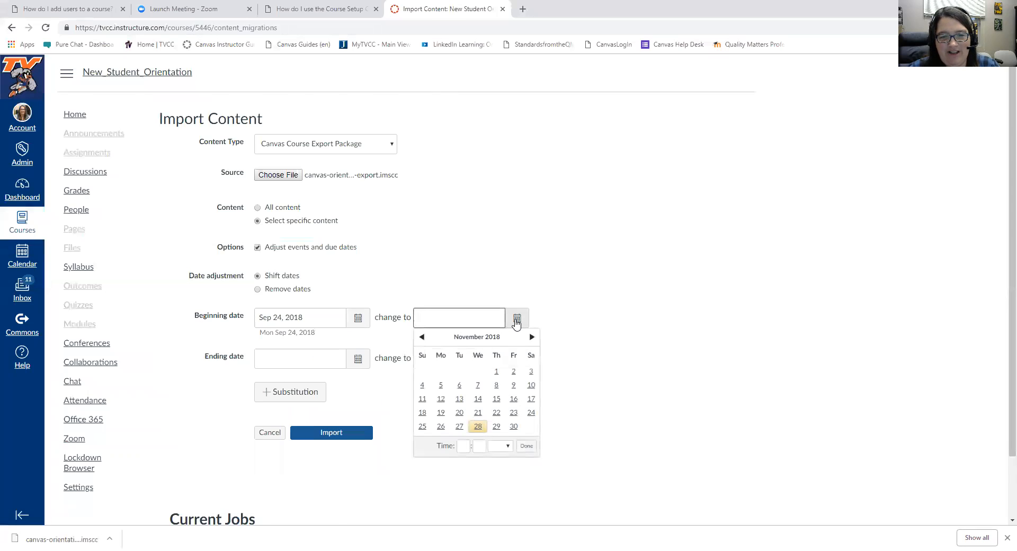
pyautogui.click(532, 337)
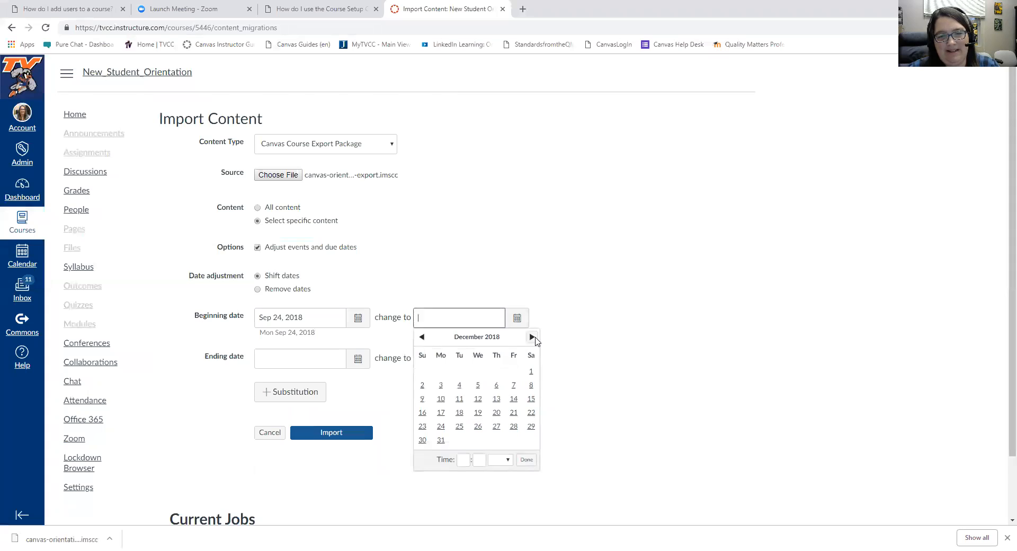
pyautogui.click(442, 398)
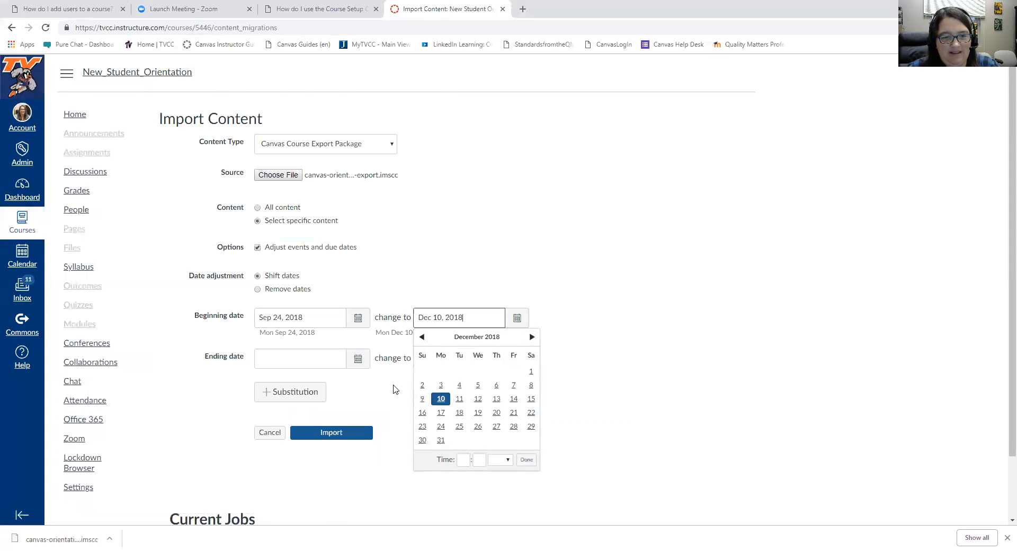
pyautogui.click(358, 361)
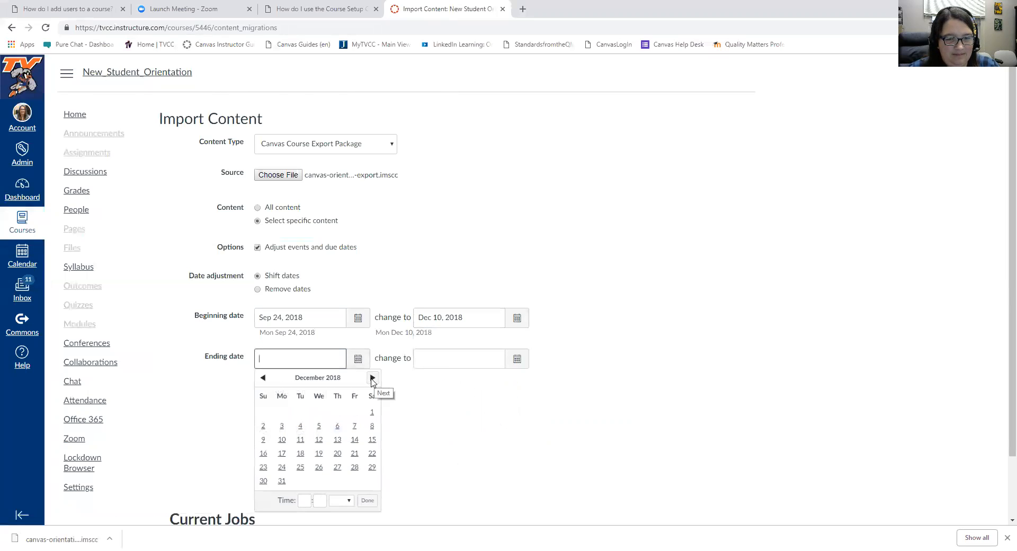
pyautogui.click(355, 427)
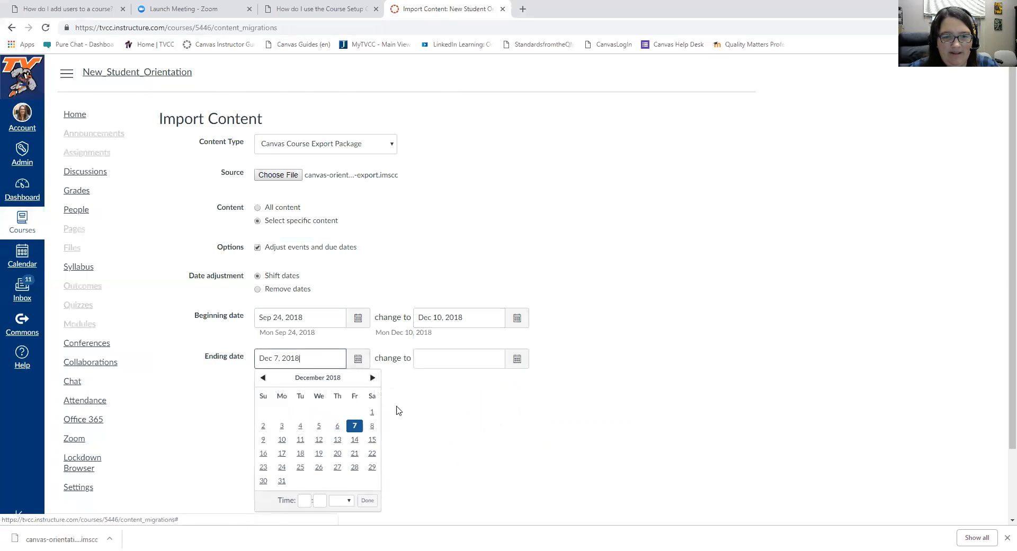
# - Set the new ending date for the date shift to Apr 5, 2019
pyautogui.click(517, 362)
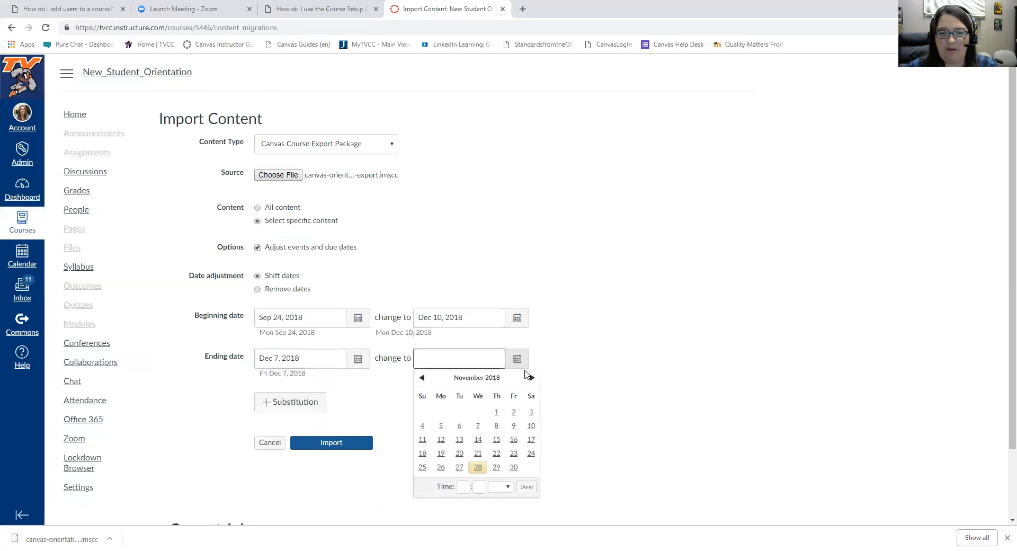
pyautogui.click(532, 378)
pyautogui.click(532, 378)
pyautogui.click(532, 377)
pyautogui.click(531, 378)
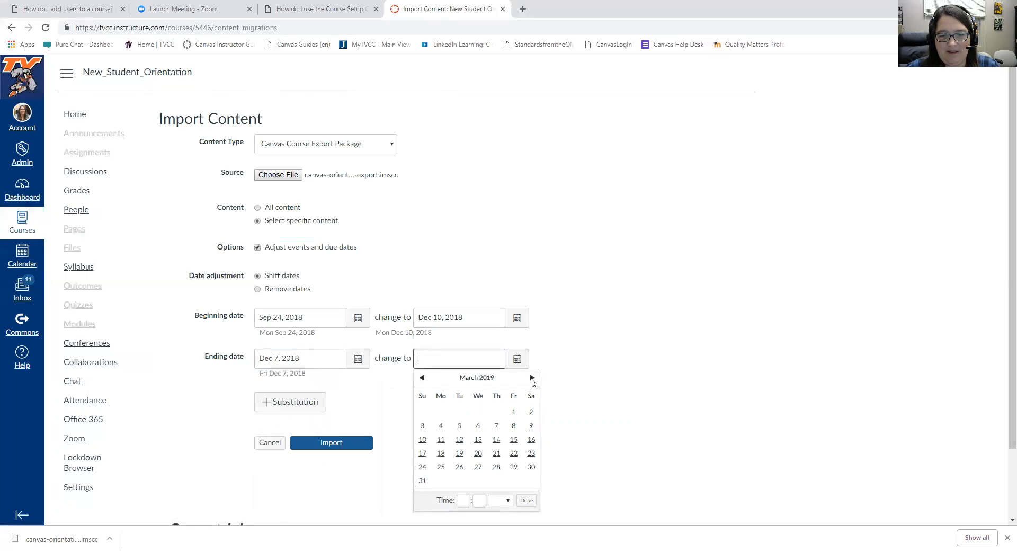
pyautogui.click(531, 379)
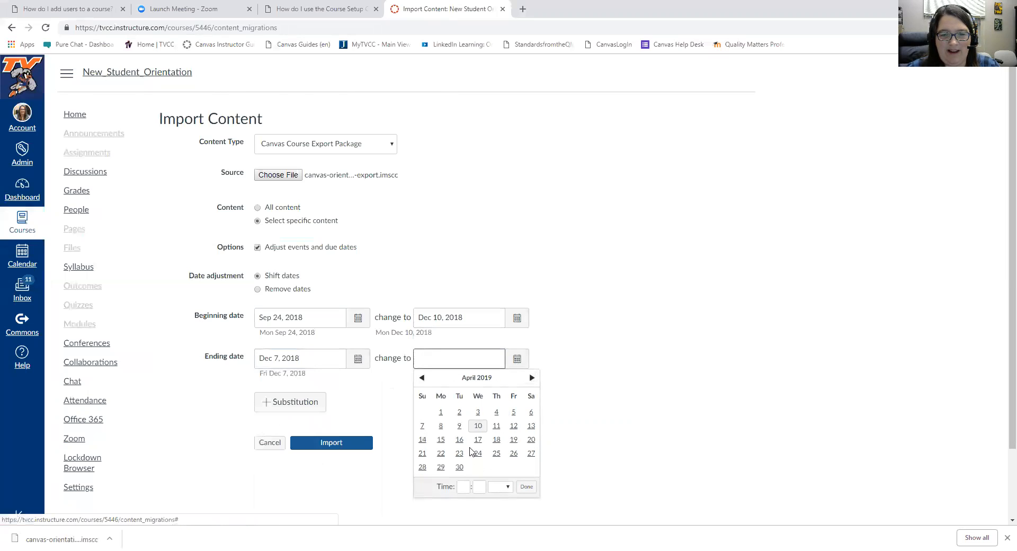
pyautogui.click(513, 412)
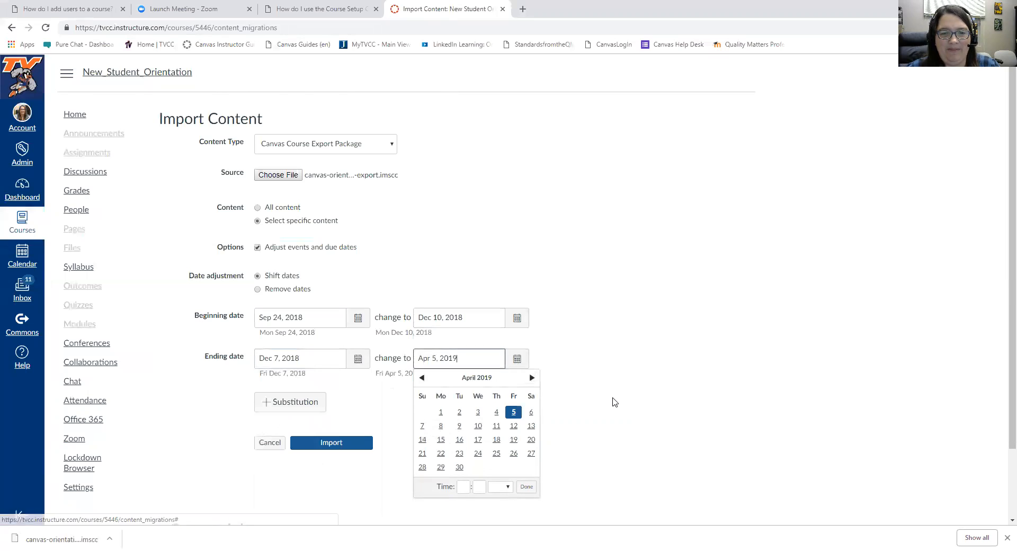
pyautogui.click(607, 400)
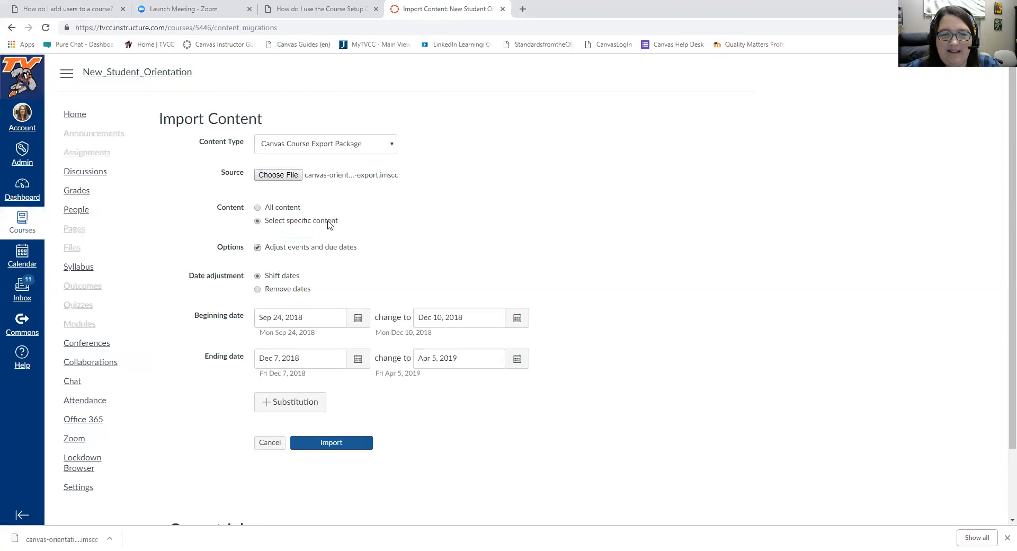
# - Start the import with the configured date shift and check its entry among the current jobs
pyautogui.click(334, 444)
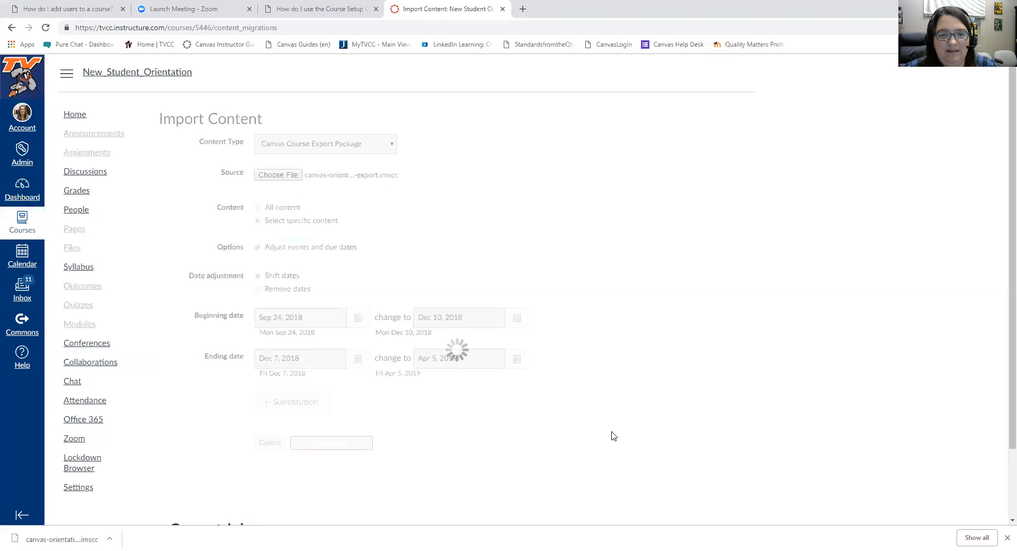
pyautogui.scroll(-2, 695, 386)
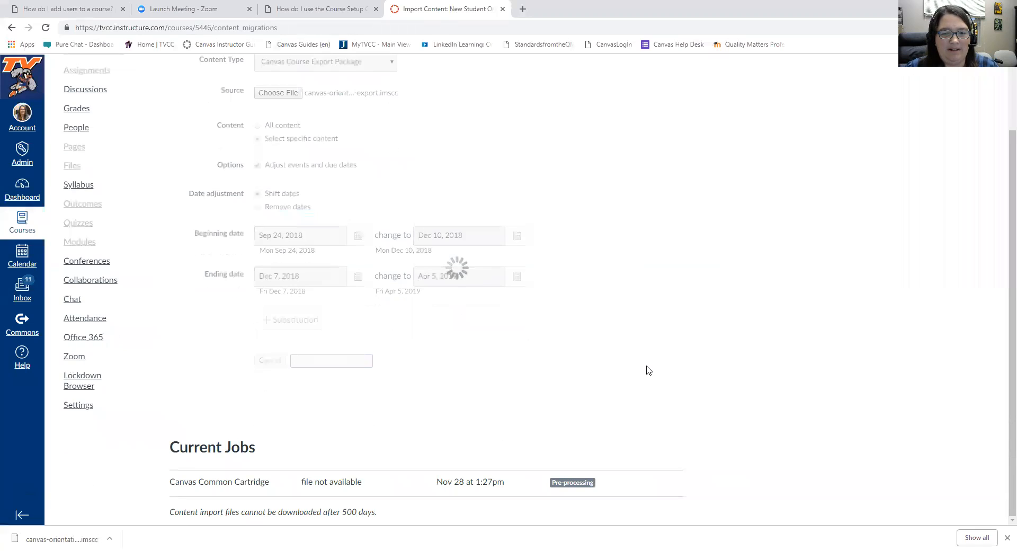
pyautogui.scroll(2, 649, 370)
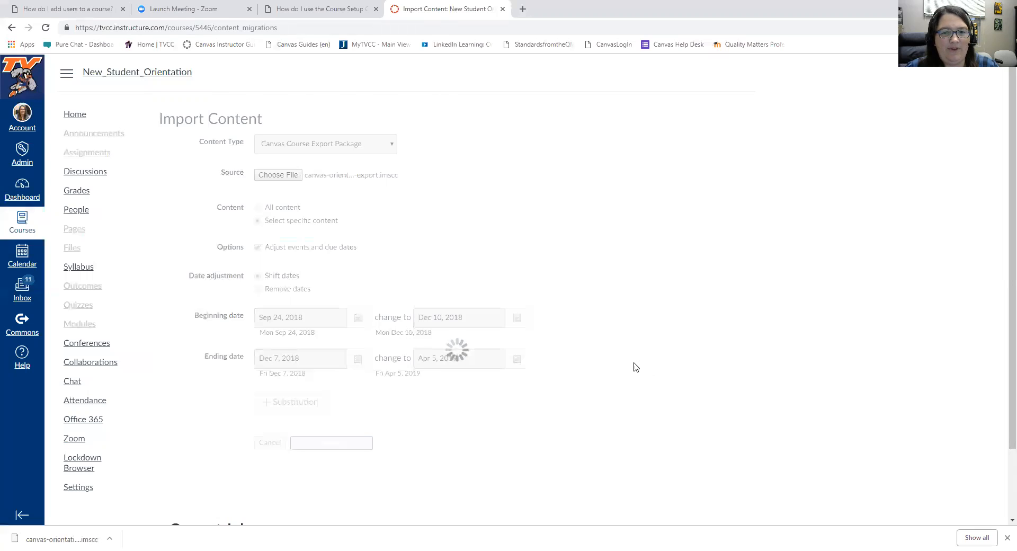
pyautogui.scroll(-2, 1003, 189)
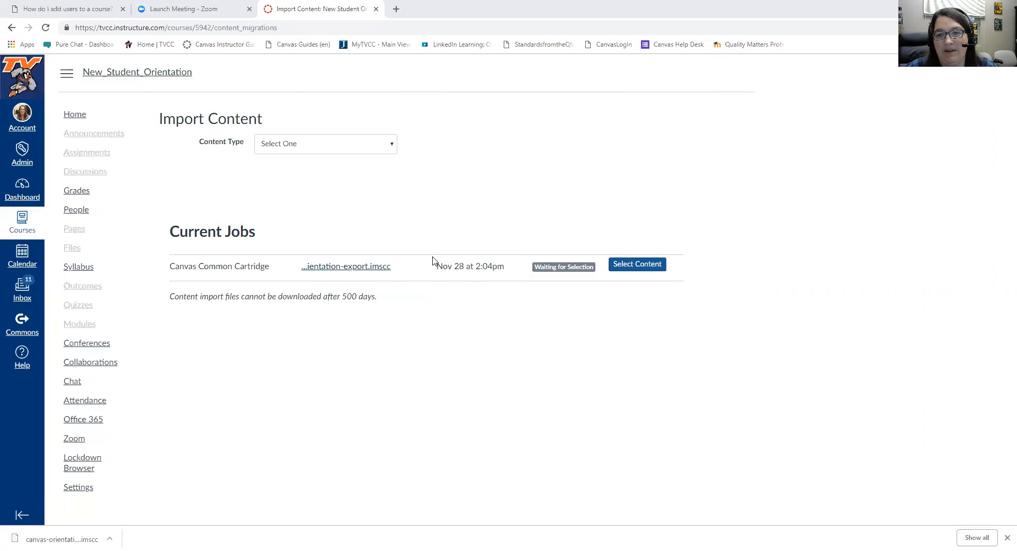
# - Examine the content available in the waiting import job, expanding Modules and Quizzes, and close the selection without choosing anything
pyautogui.click(639, 259)
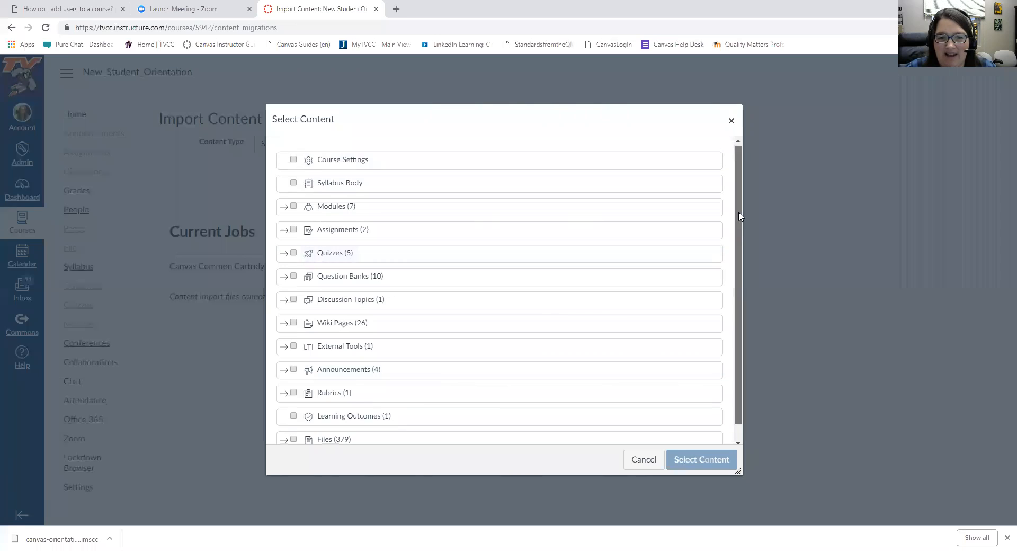
pyautogui.scroll(-1, 740, 212)
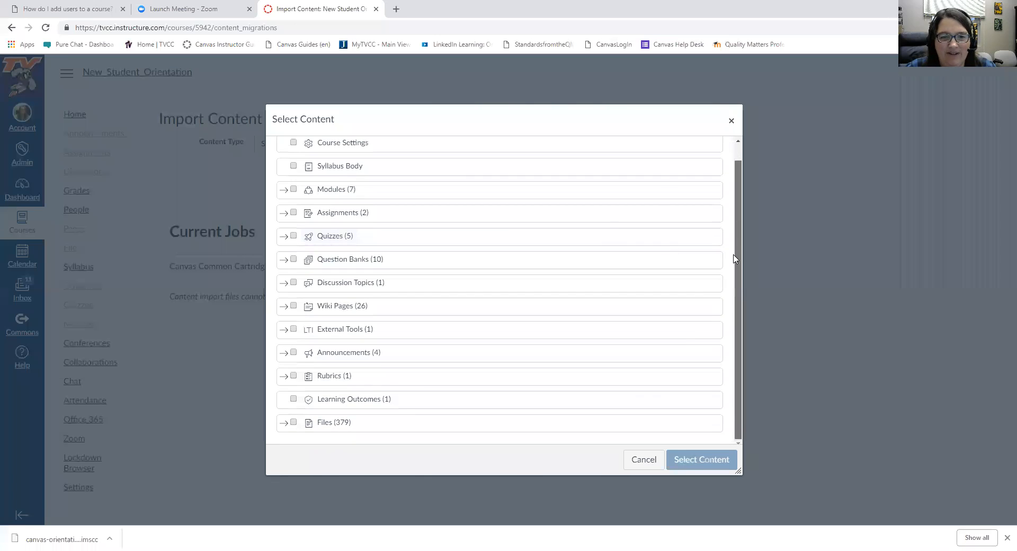
pyautogui.click(284, 190)
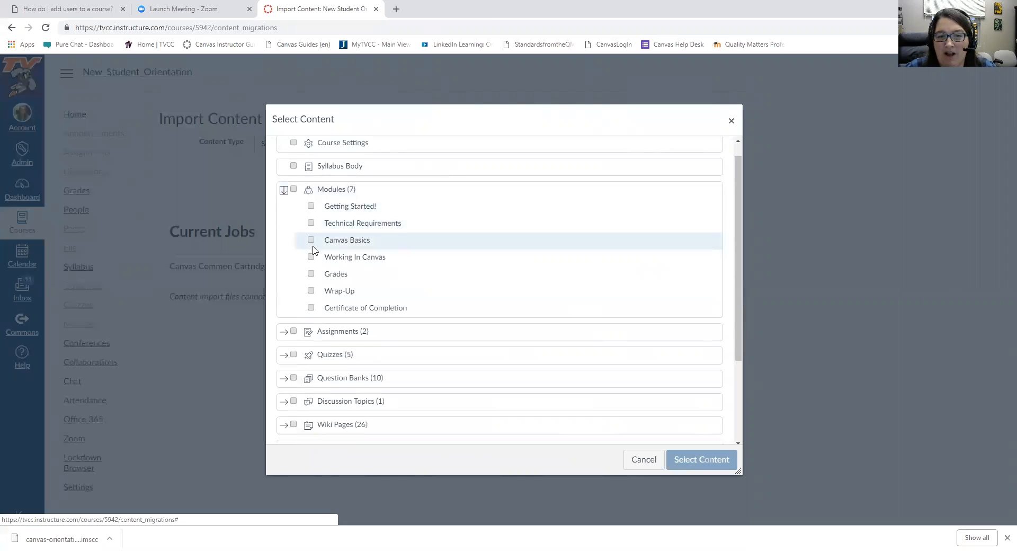
pyautogui.click(284, 355)
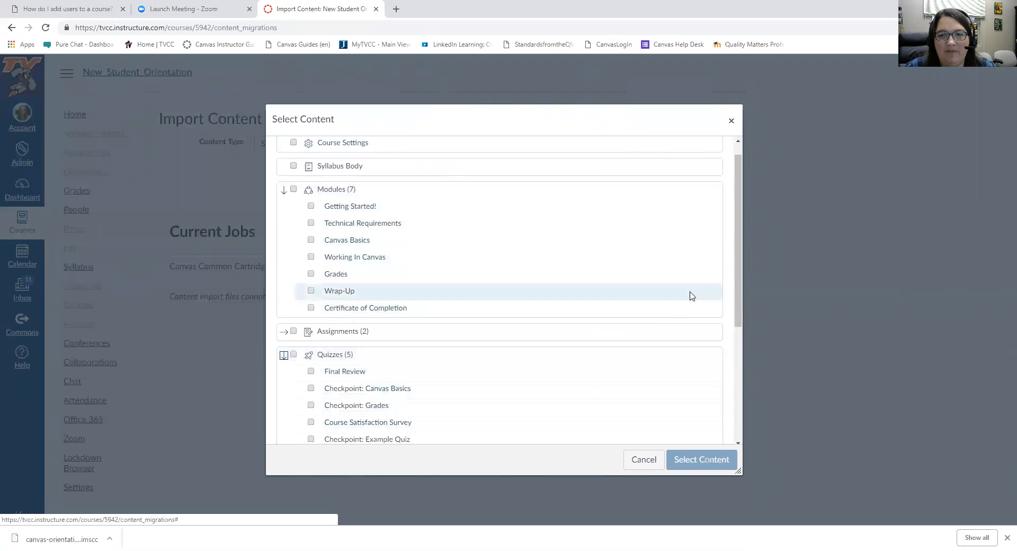
pyautogui.scroll(1, 739, 310)
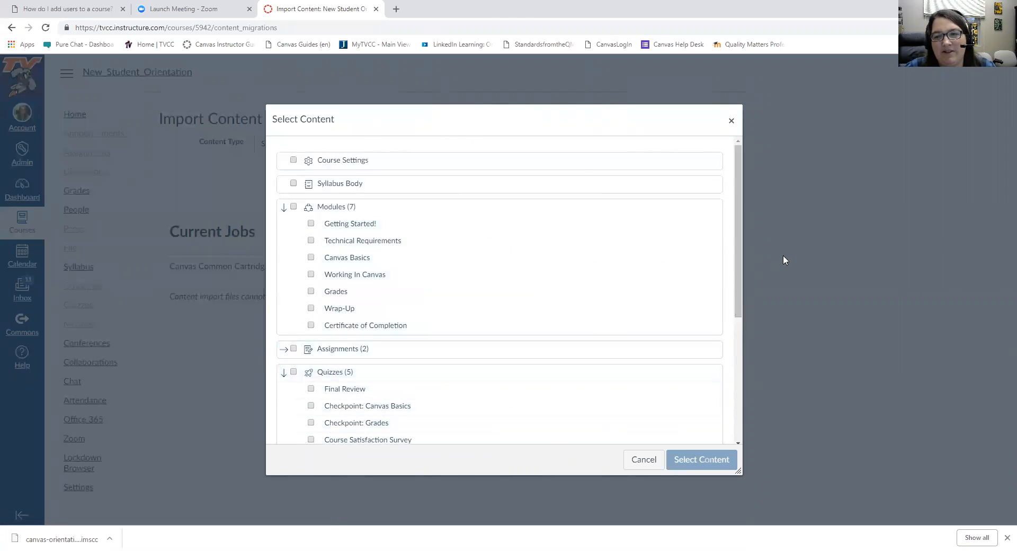
pyautogui.moveTo(741, 256); pyautogui.dragTo(706, 234)
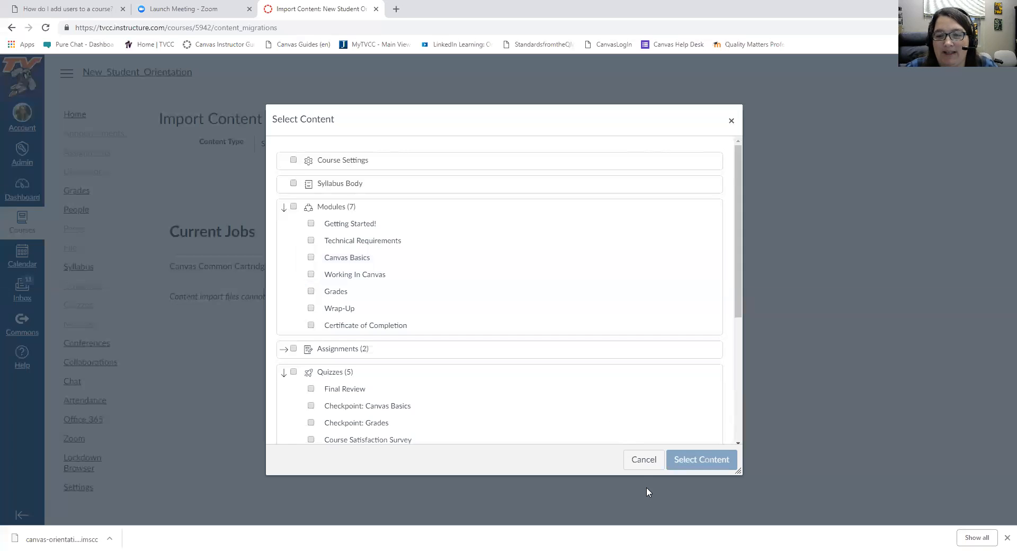
pyautogui.click(643, 461)
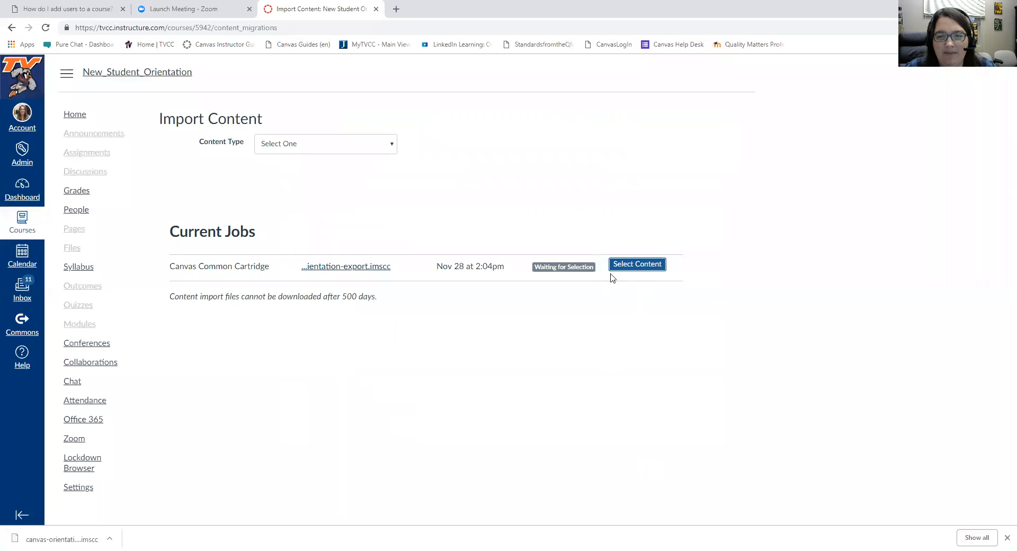
# - Reopen the import job's content selection and include Course Settings, Syllabus Body and all Modules, Assignments and Quizzes
pyautogui.click(630, 265)
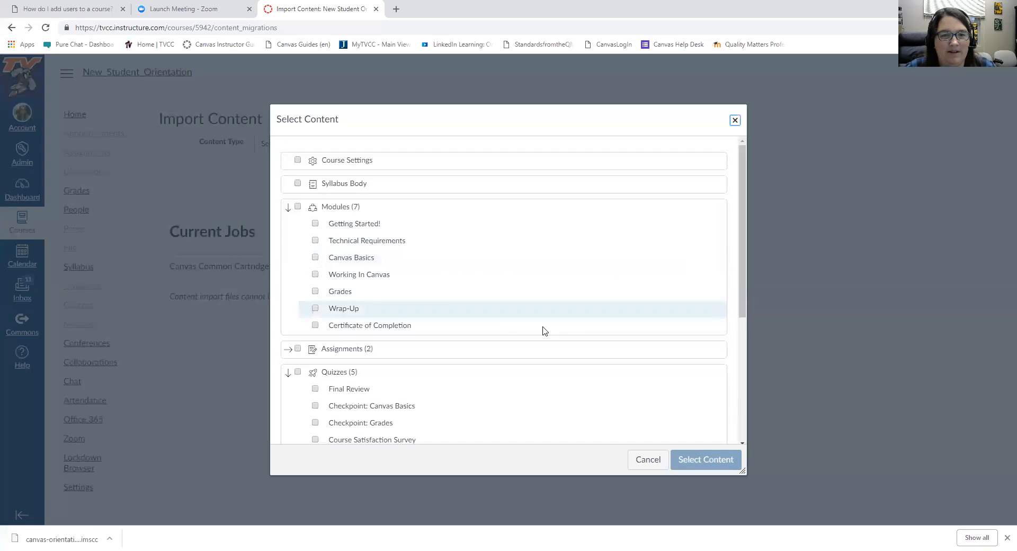
pyautogui.click(298, 207)
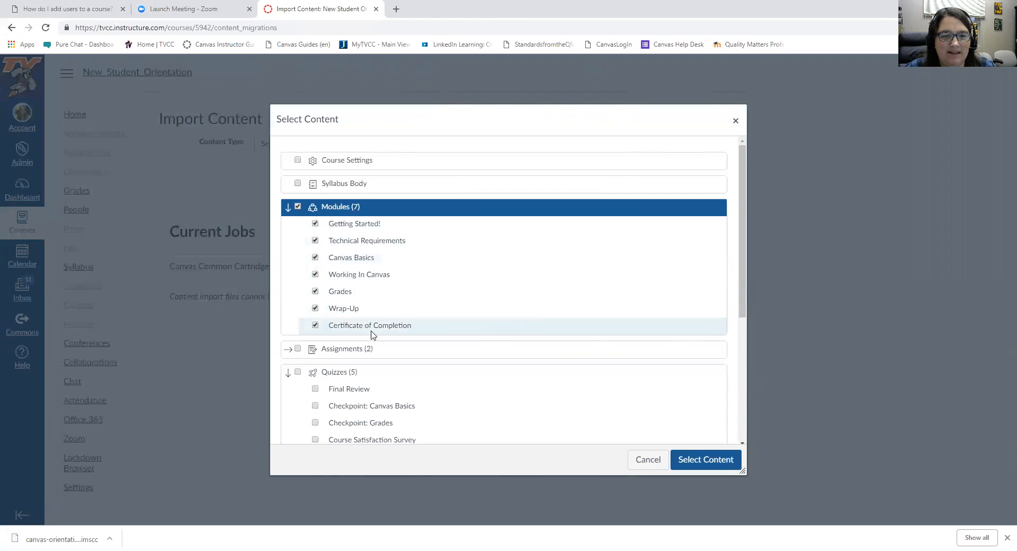
pyautogui.click(298, 349)
pyautogui.click(298, 373)
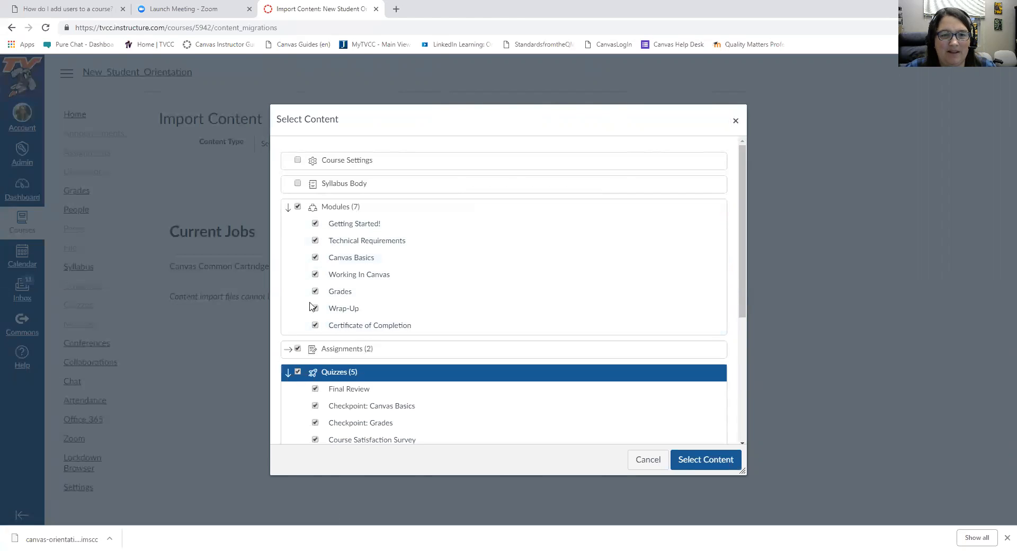
pyautogui.click(298, 184)
pyautogui.click(298, 160)
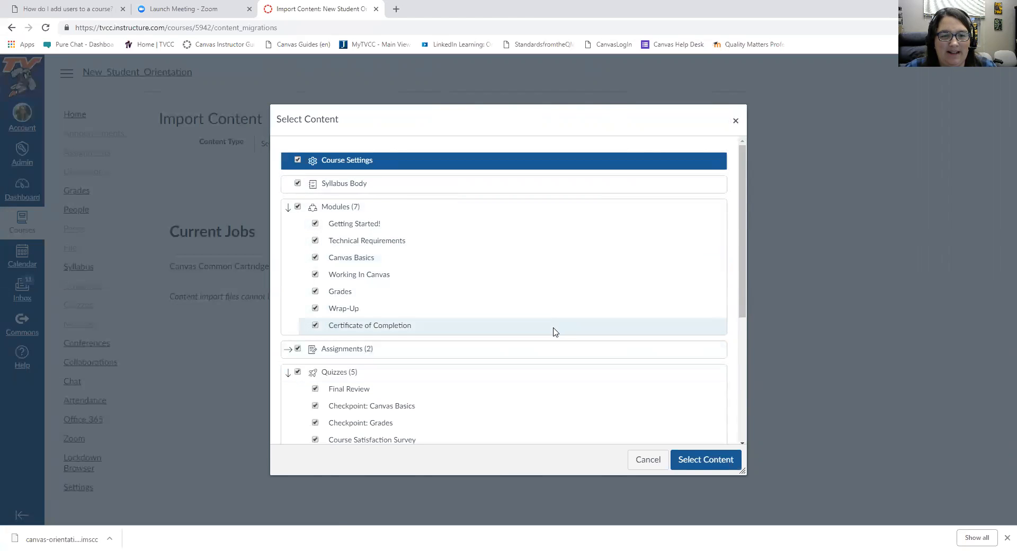
# - Add Discussion Topics, Rubrics and Files to the import selection and submit the selected content
pyautogui.scroll(-4, 552, 332)
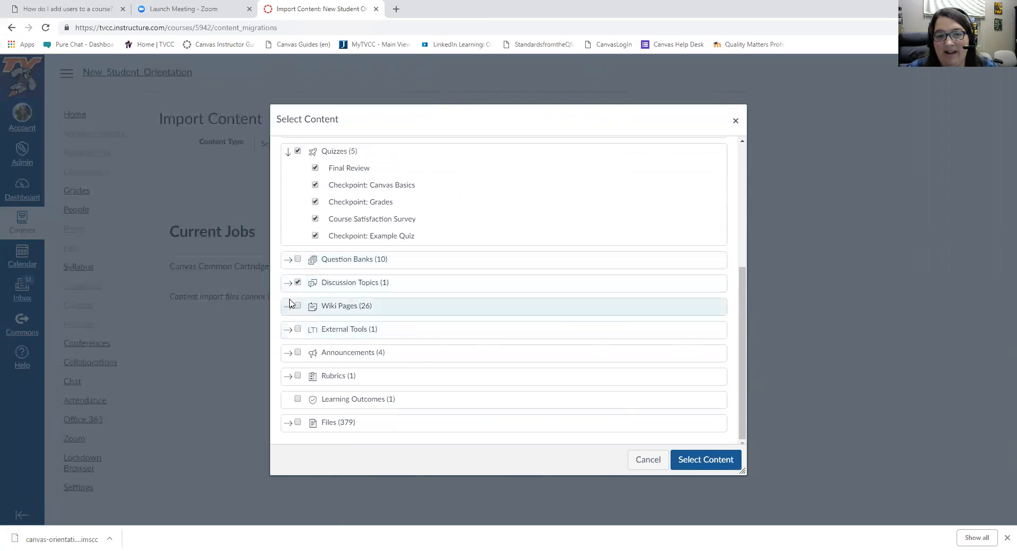
pyautogui.click(296, 377)
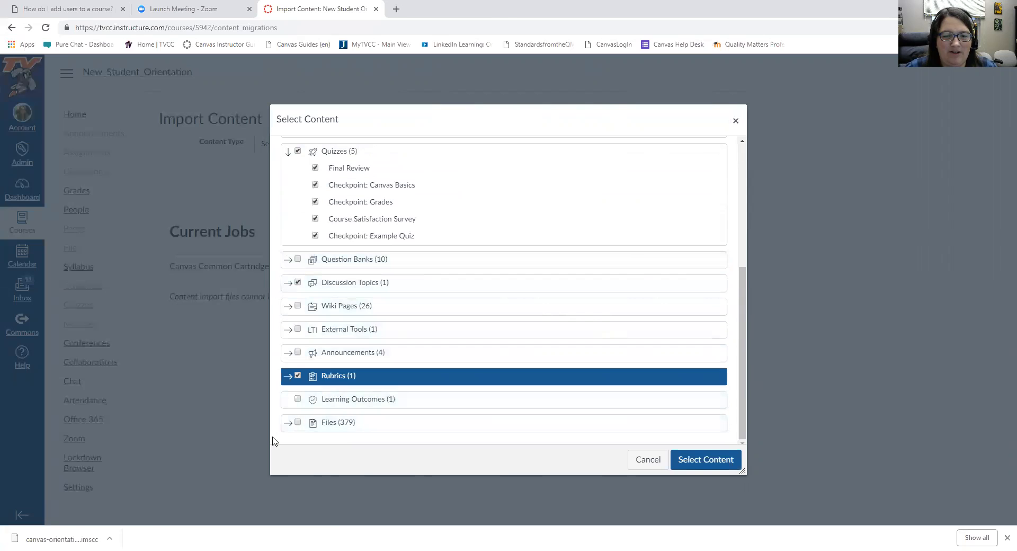
pyautogui.click(297, 423)
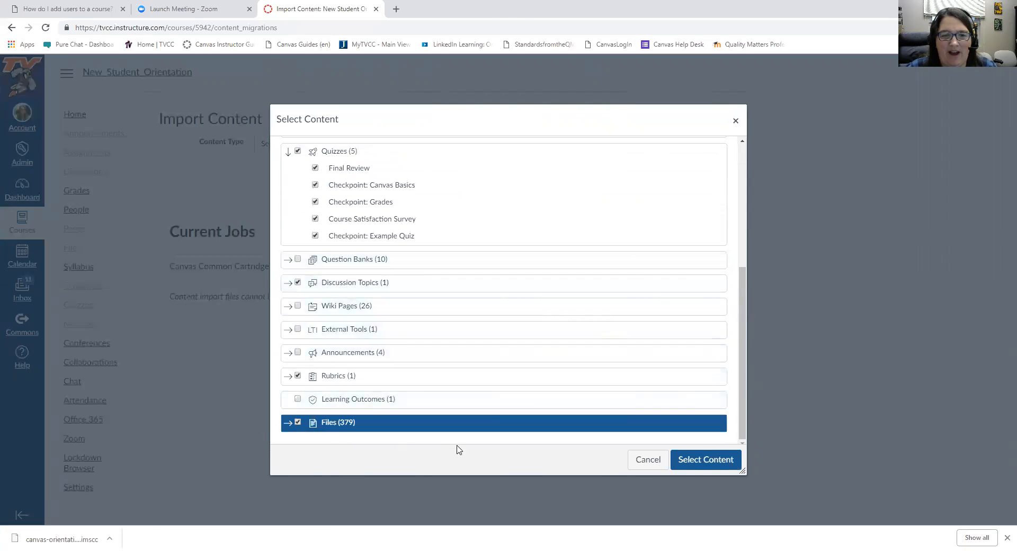
pyautogui.click(714, 460)
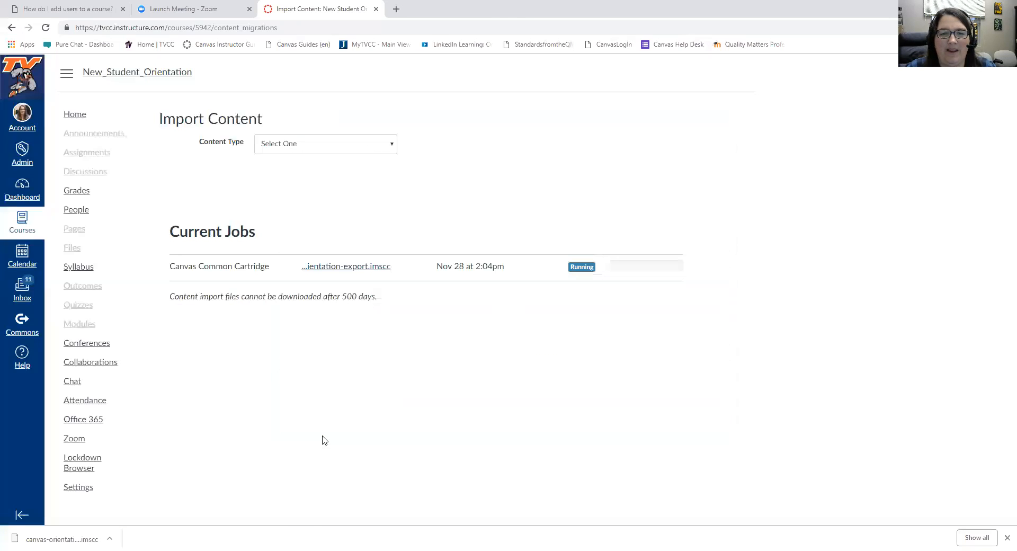